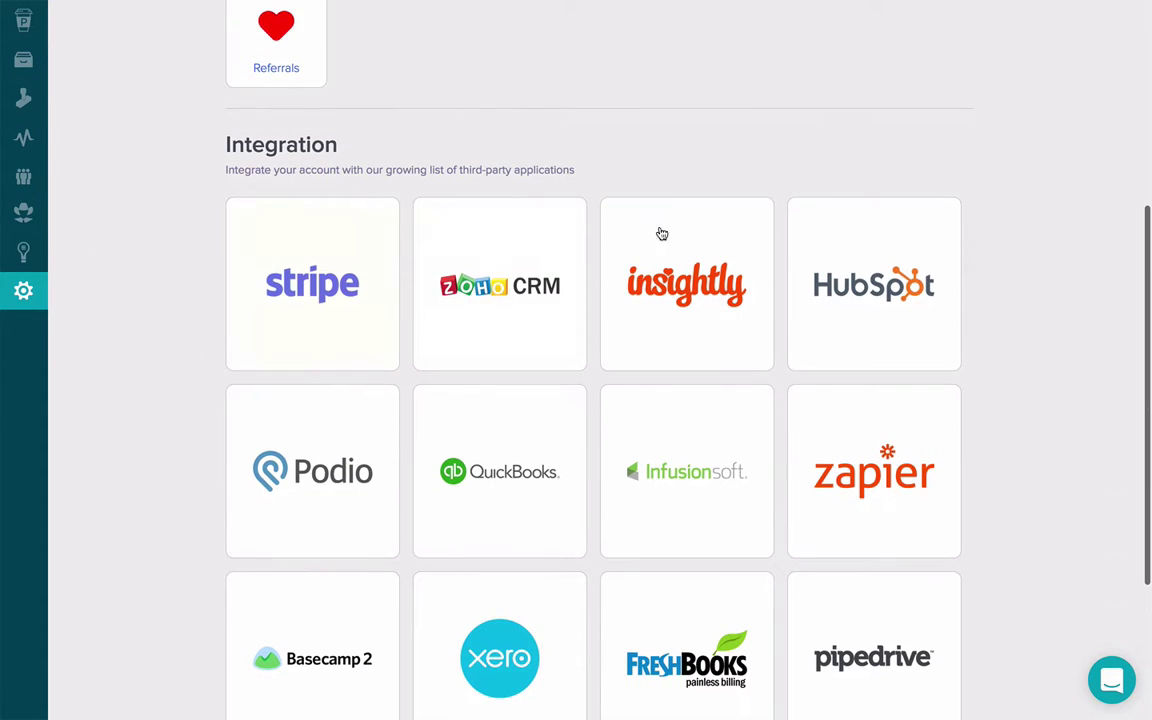
Step: Connect the account to Stripe and save its settings, allowing payments on all new proposals with a 10% client payment request
{"action": "left_click", "coordinate": [314, 280]}
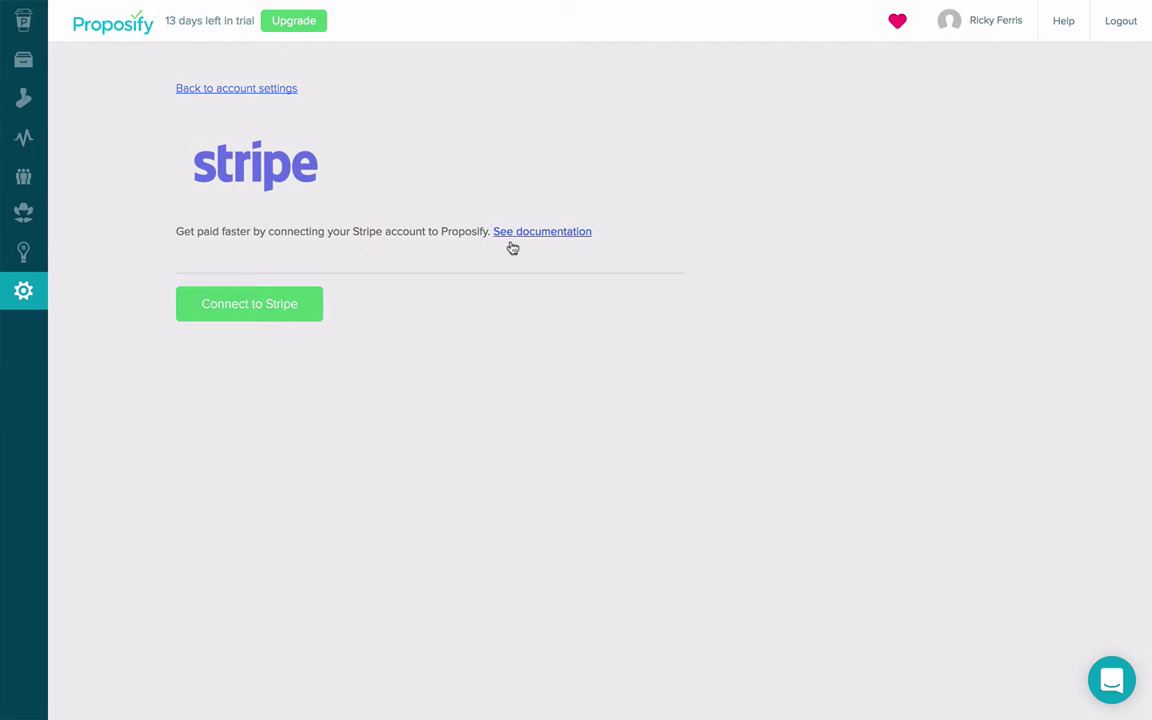
{"action": "left_click", "coordinate": [252, 306]}
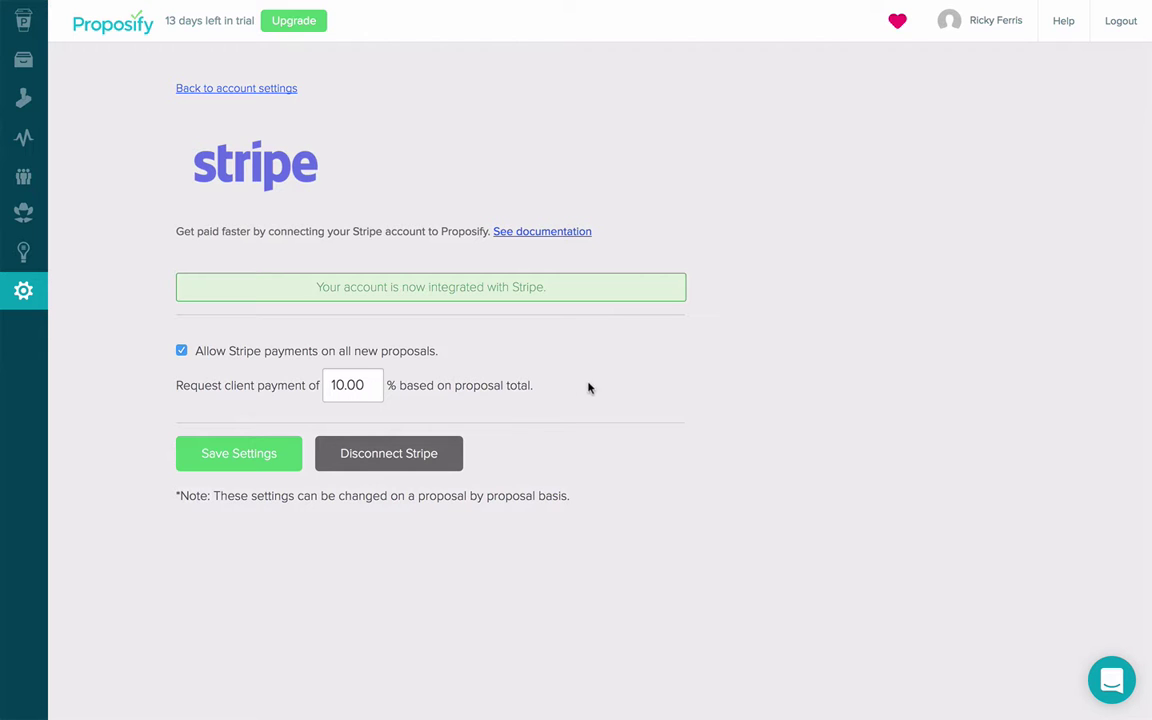
{"action": "left_click", "coordinate": [238, 457]}
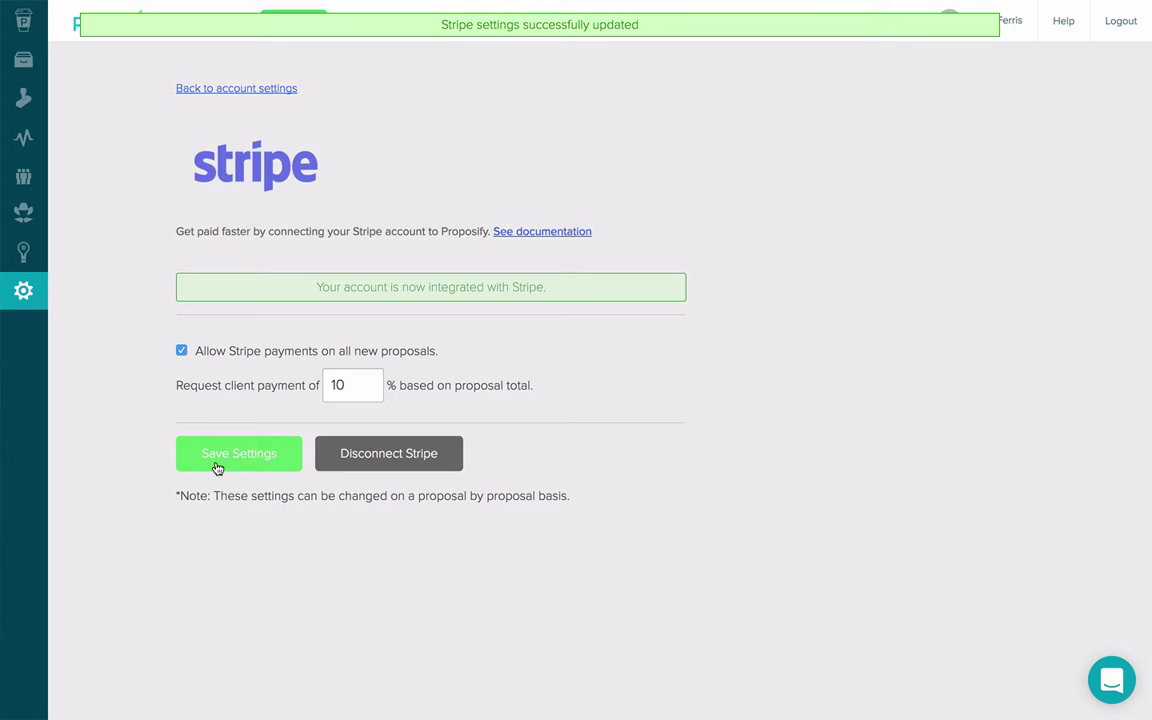
Step: Start a new proposal from the saved Web Design template
{"action": "left_click", "coordinate": [24, 20]}
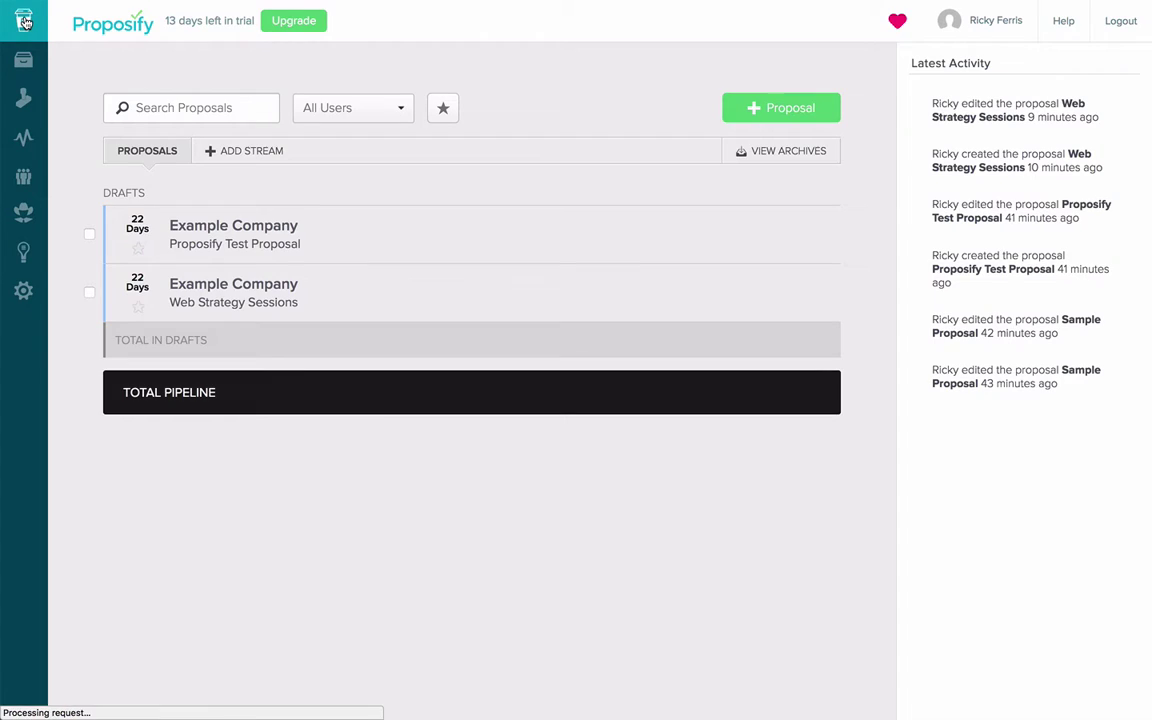
{"action": "left_click", "coordinate": [790, 110]}
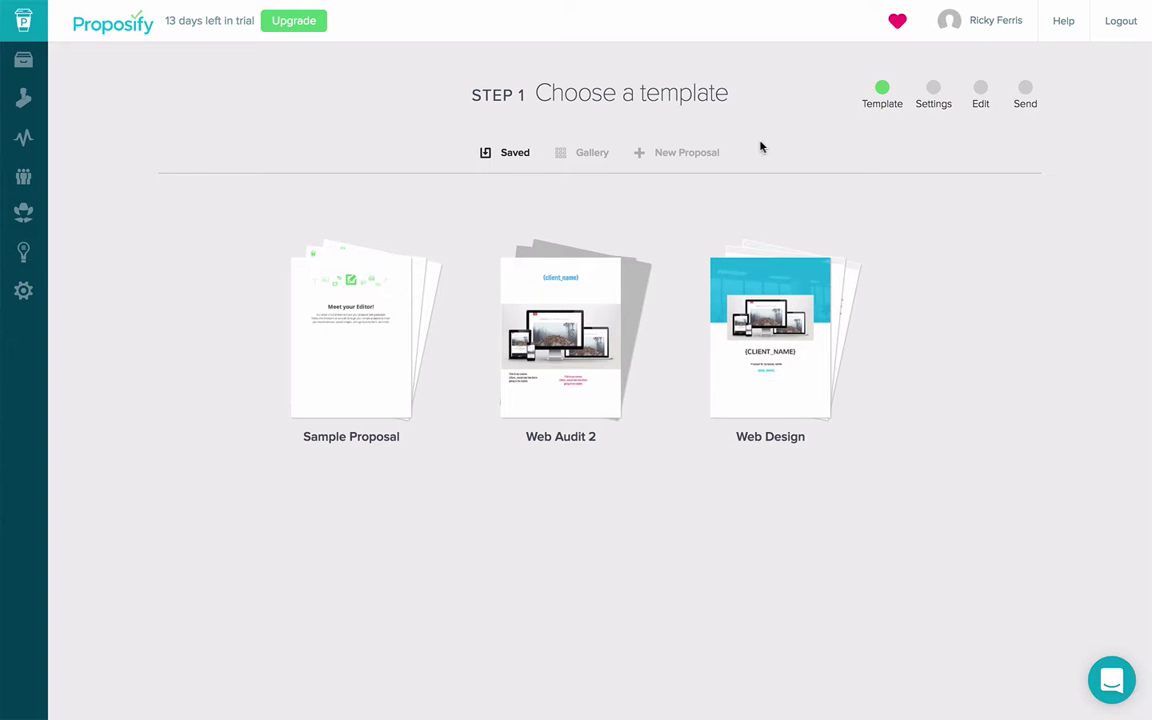
{"action": "mouse_move", "coordinate": [787, 401]}
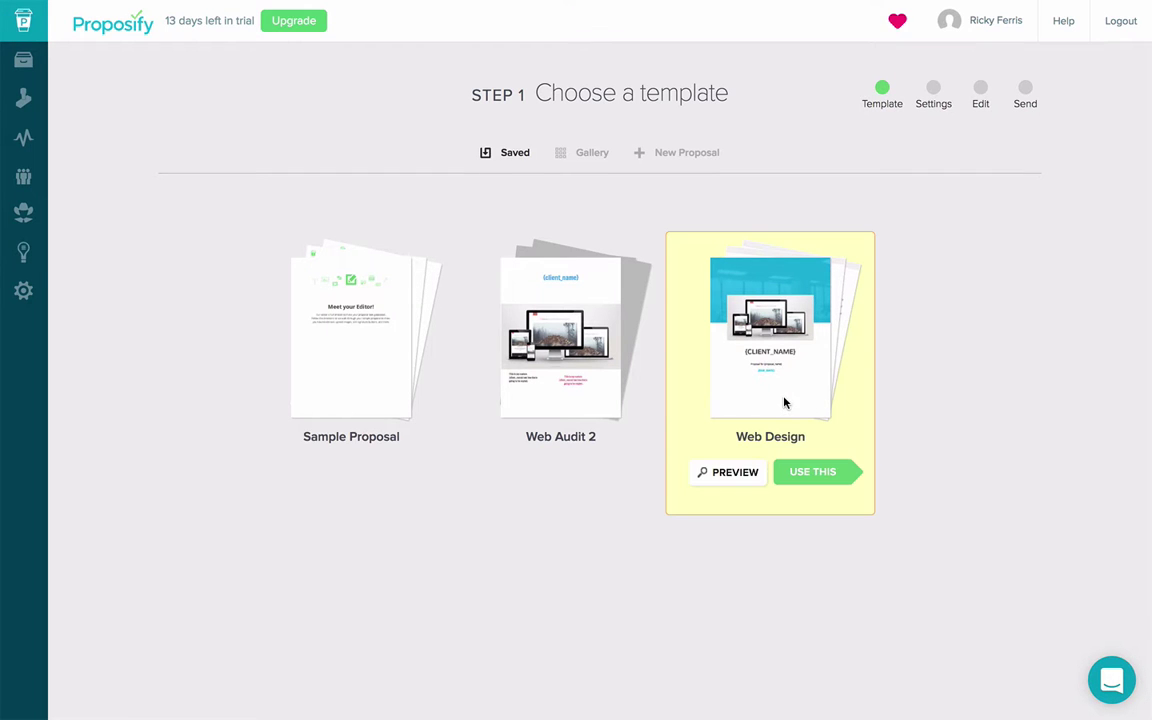
{"action": "left_click", "coordinate": [814, 478]}
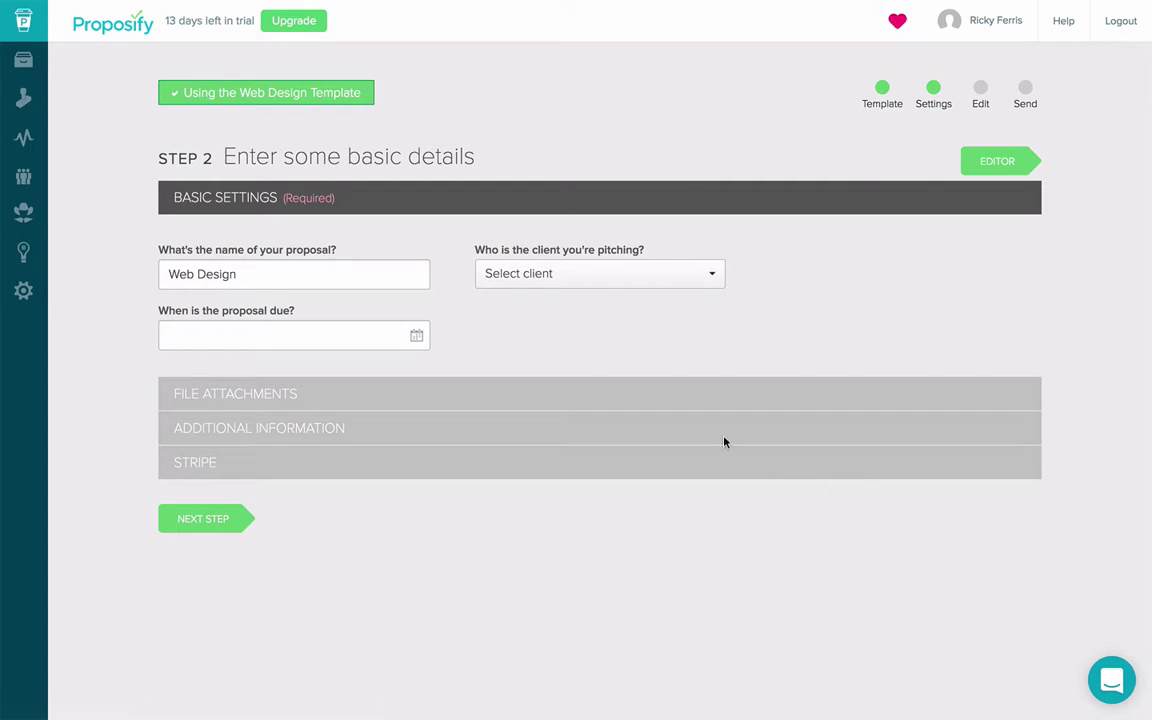
Step: Name the proposal "Stripe Payment Test", make it due 08/31/2017, and assign it to the client Example Company
{"action": "left_click_drag", "start_coordinate": [268, 279], "coordinate": [121, 275]}
{"action": "type", "text": "Str"}
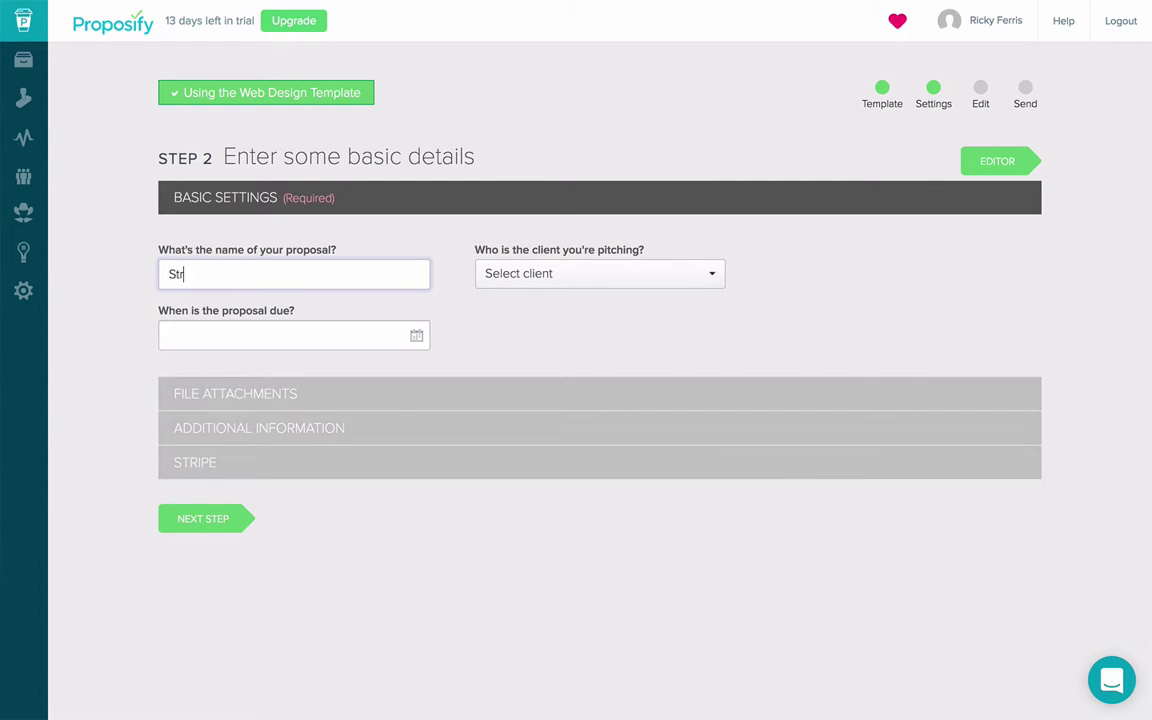
{"action": "type", "text": "ipe Payment Test"}
{"action": "left_click", "coordinate": [244, 334]}
{"action": "left_click", "coordinate": [307, 484]}
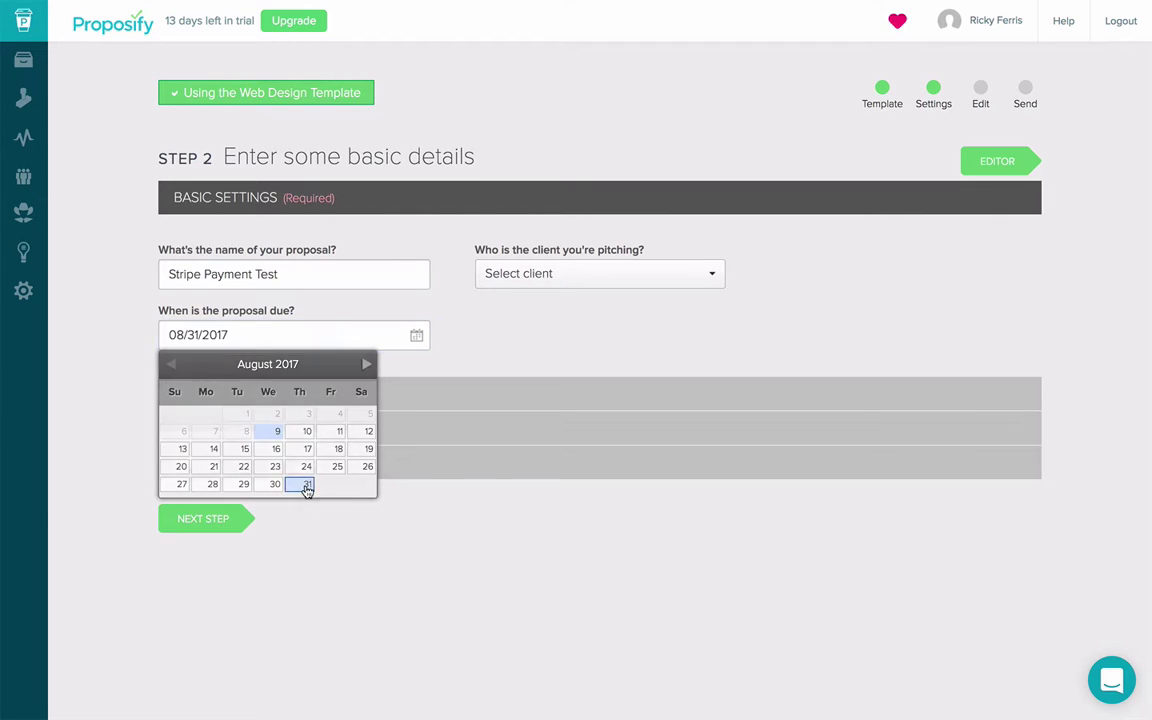
{"action": "left_click", "coordinate": [593, 275]}
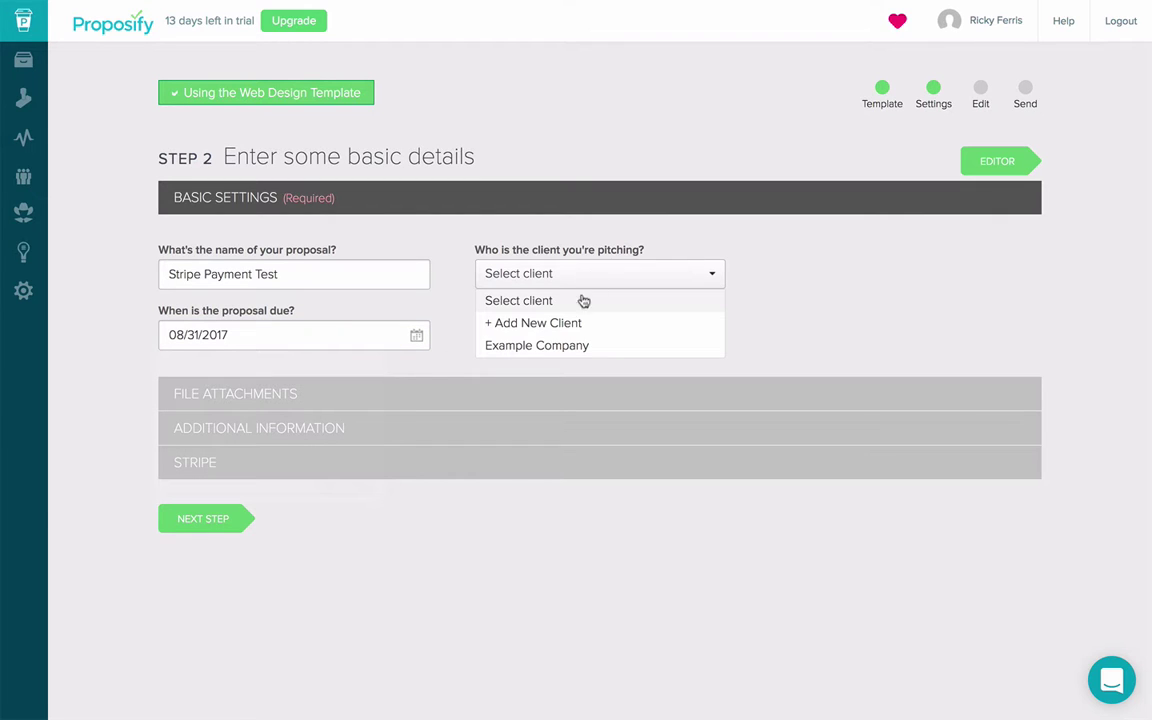
{"action": "left_click", "coordinate": [563, 350]}
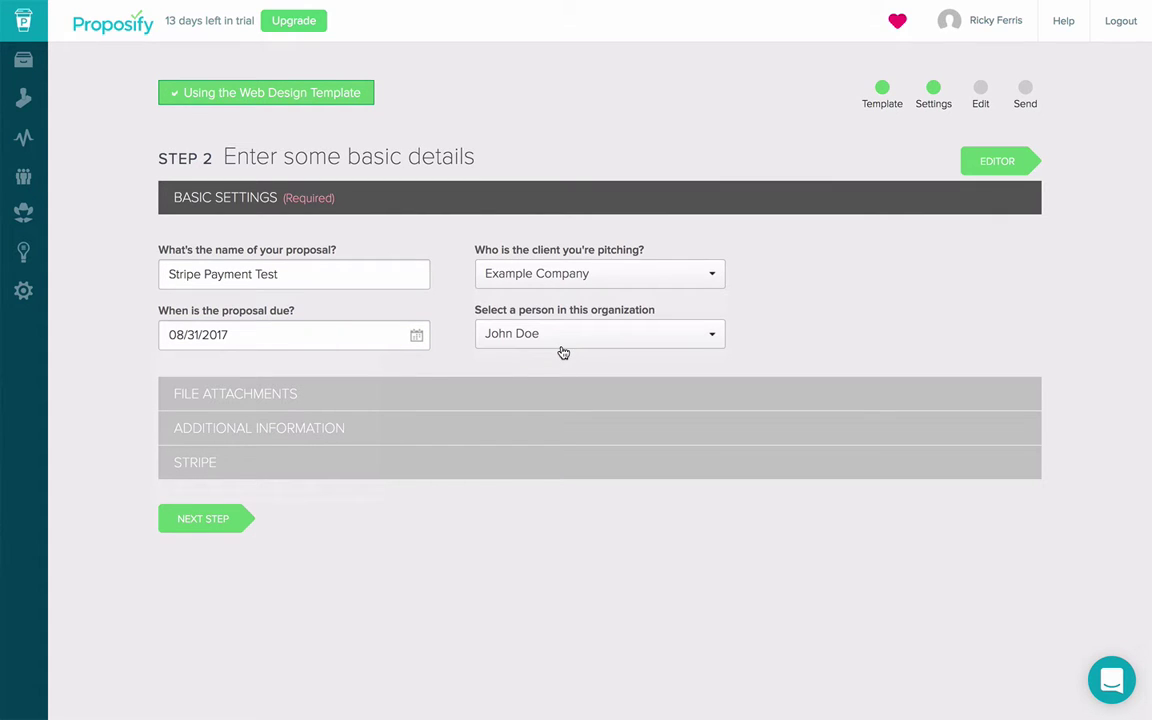
Step: Review the proposal's Stripe payment settings and open the proposal in the editor to check its Web Budget fee table
{"action": "left_click", "coordinate": [408, 470]}
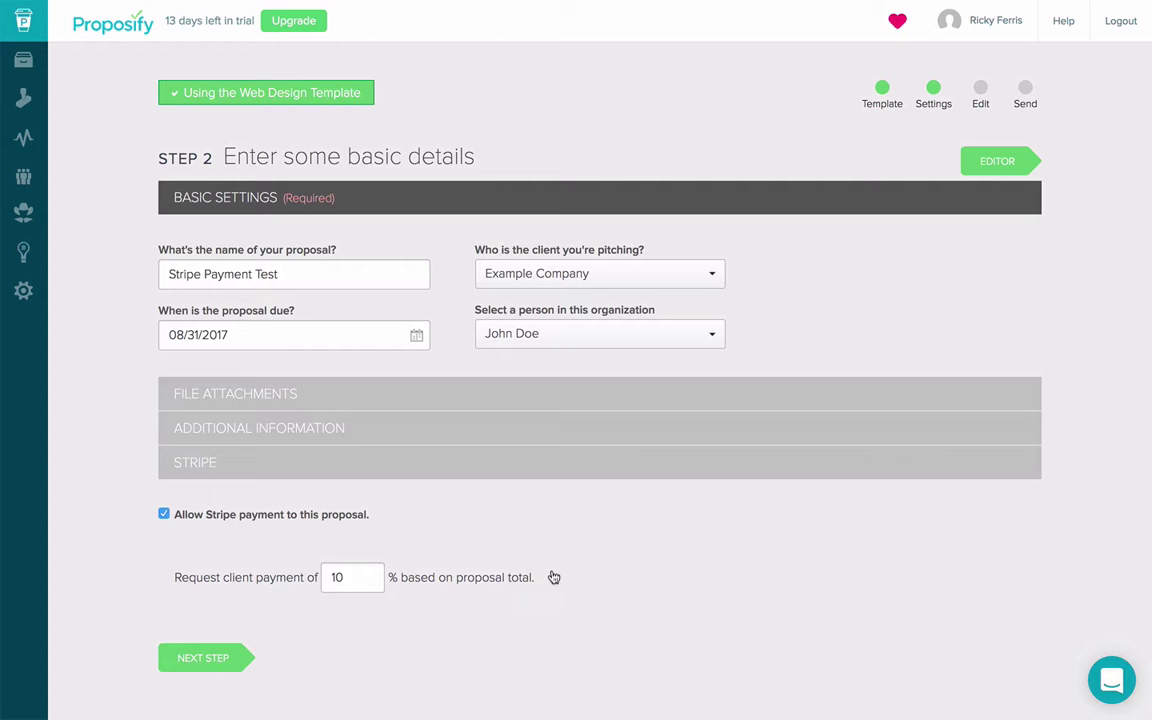
{"action": "left_click", "coordinate": [1011, 161]}
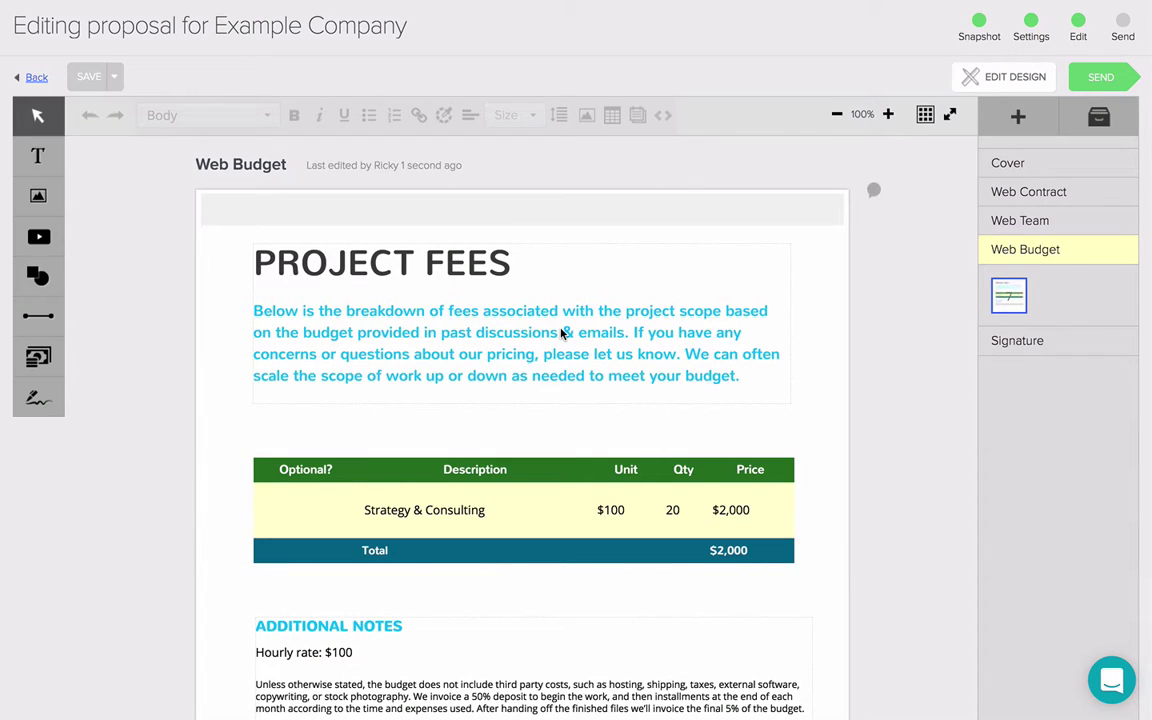
{"action": "scroll", "coordinate": [563, 333], "scroll_direction": "down", "scroll_amount": 2}
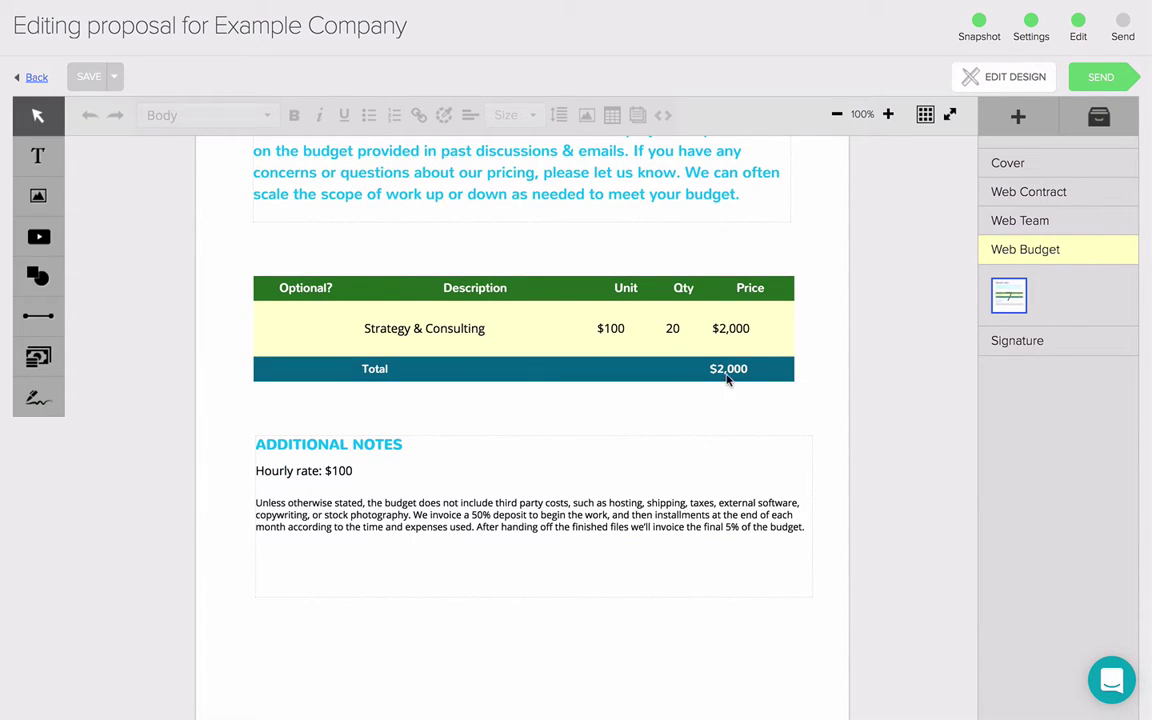
Step: Go to the proposal's sending page, copy the client contact's private link, and mark the proposal as sent
{"action": "left_click", "coordinate": [1124, 26]}
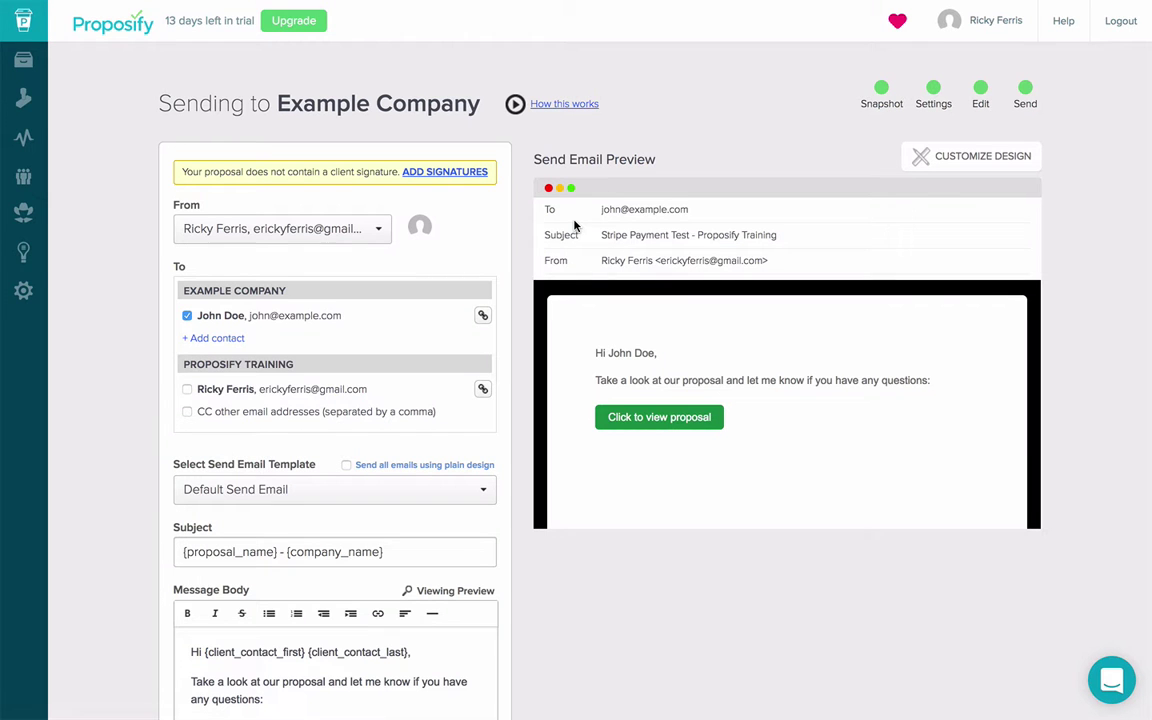
{"action": "scroll", "coordinate": [520, 392], "scroll_direction": "down", "scroll_amount": 3}
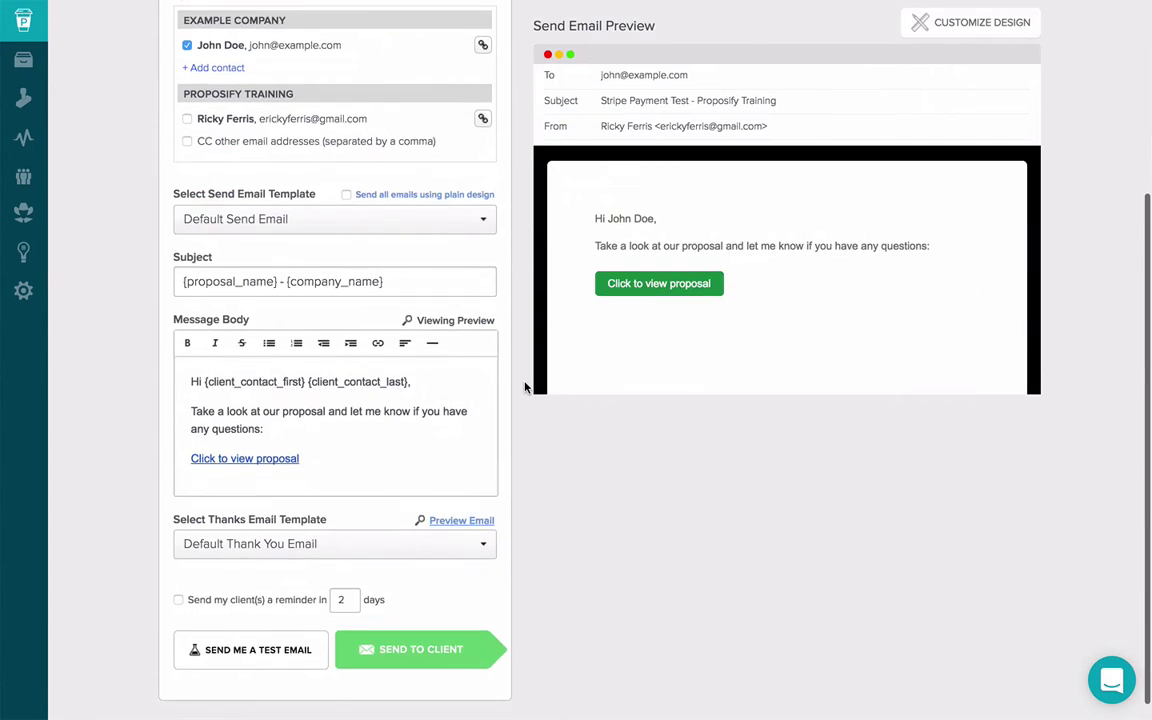
{"action": "scroll", "coordinate": [527, 391], "scroll_direction": "up", "scroll_amount": 3}
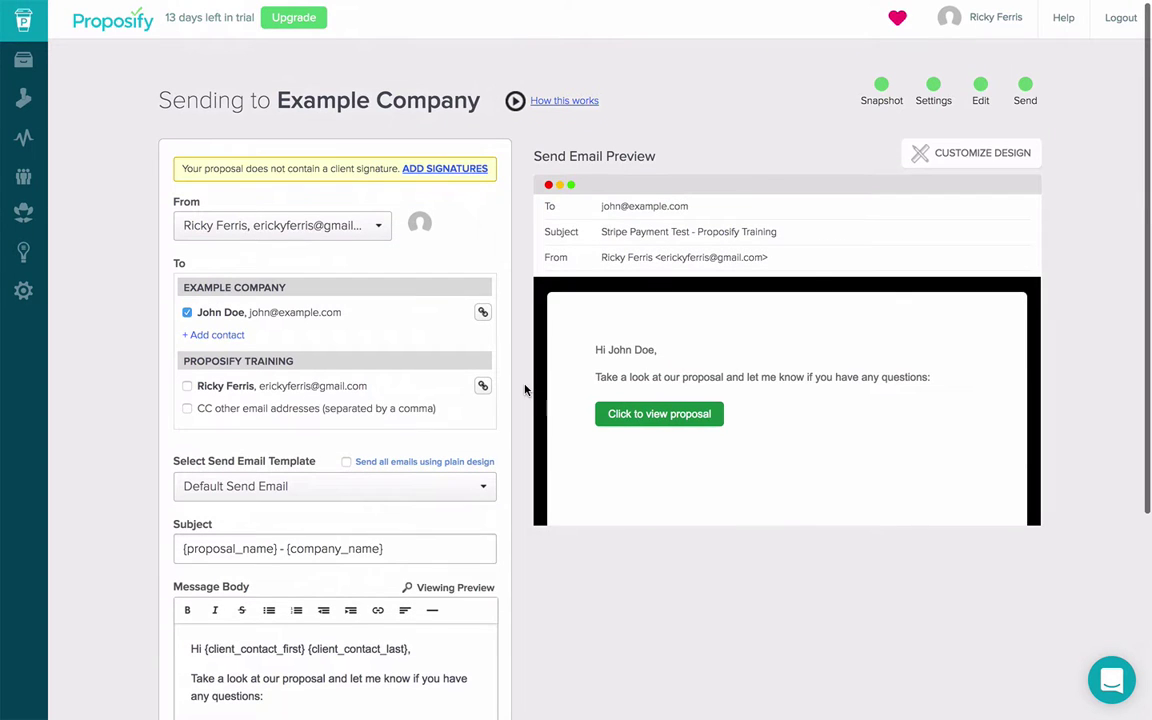
{"action": "left_click", "coordinate": [481, 313]}
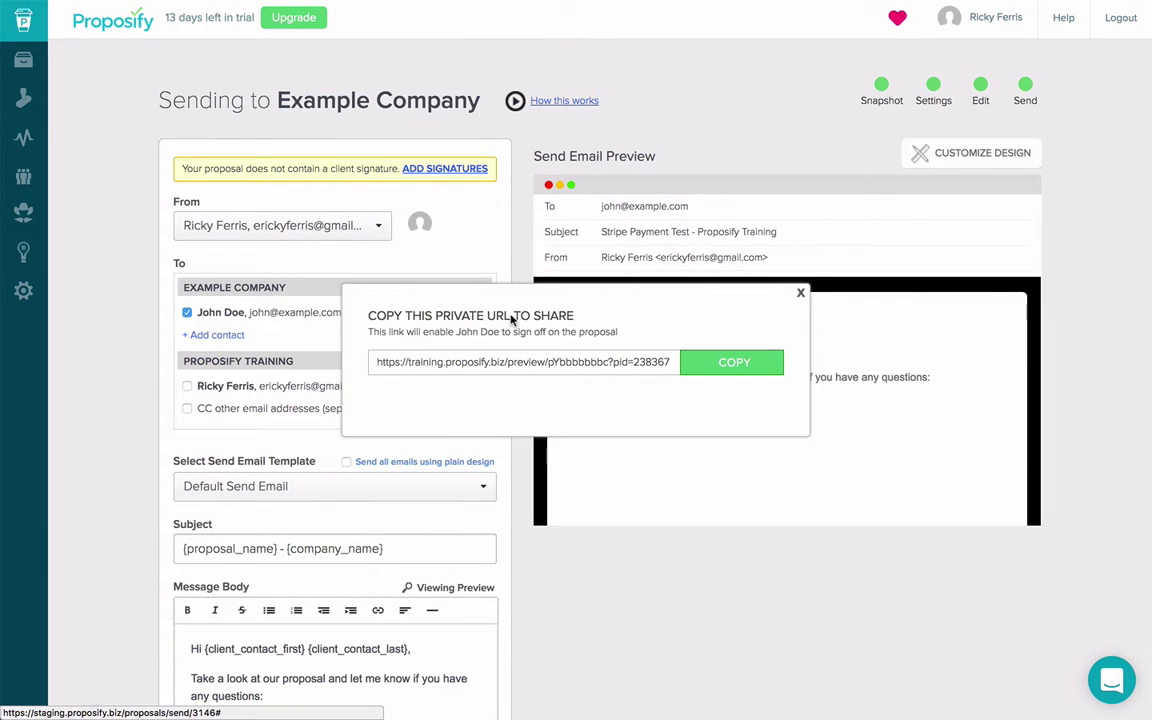
{"action": "left_click", "coordinate": [752, 363]}
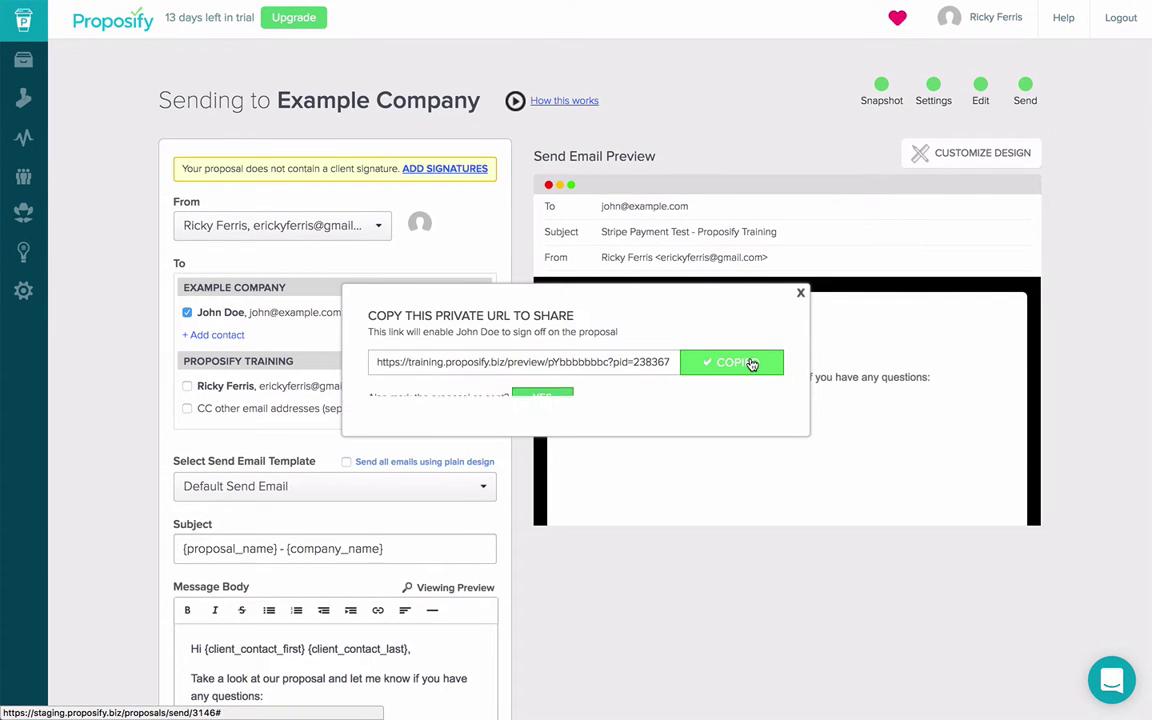
{"action": "left_click", "coordinate": [525, 405]}
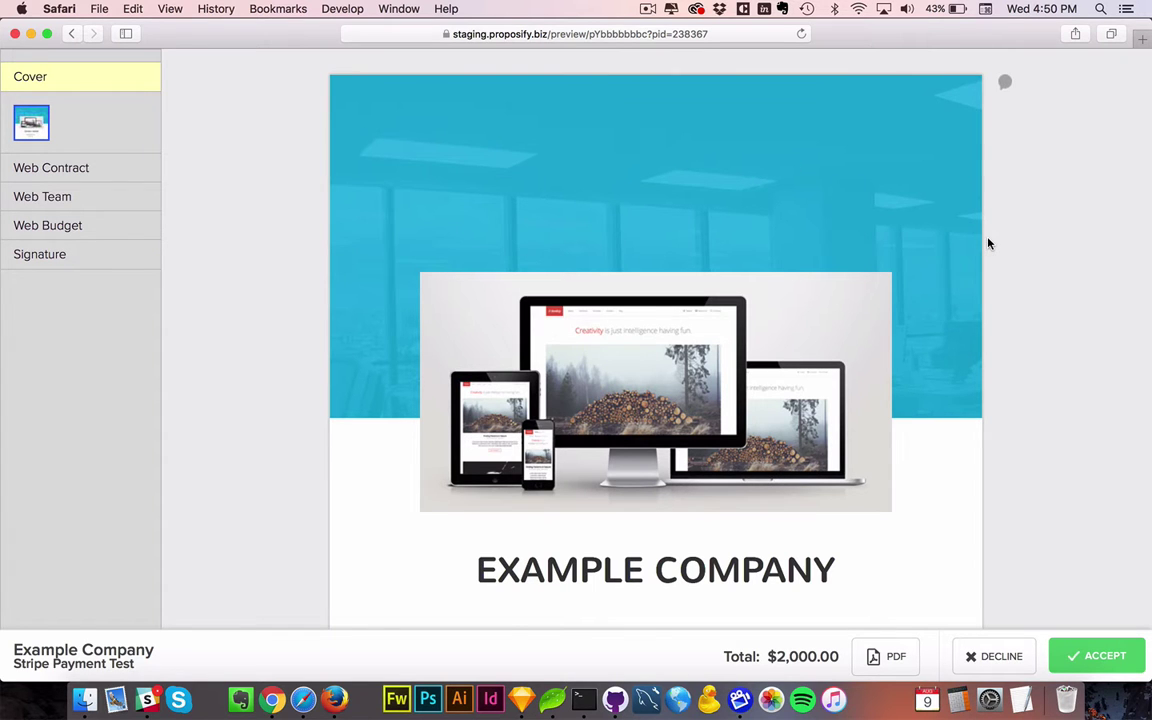
Step: In the client preview in Safari, accept the proposal by confirming the contact's email address and proceed to make the requested payment
{"action": "scroll", "coordinate": [988, 245], "scroll_direction": "down", "scroll_amount": 10}
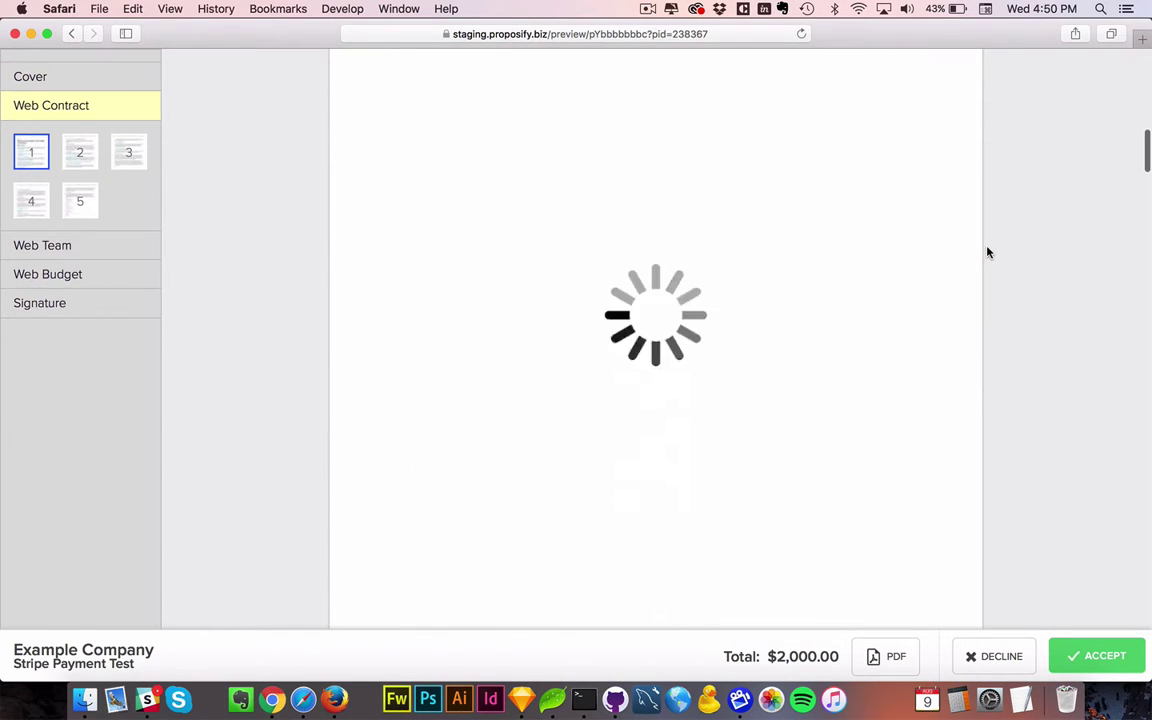
{"action": "scroll", "coordinate": [988, 252], "scroll_direction": "down", "scroll_amount": 15}
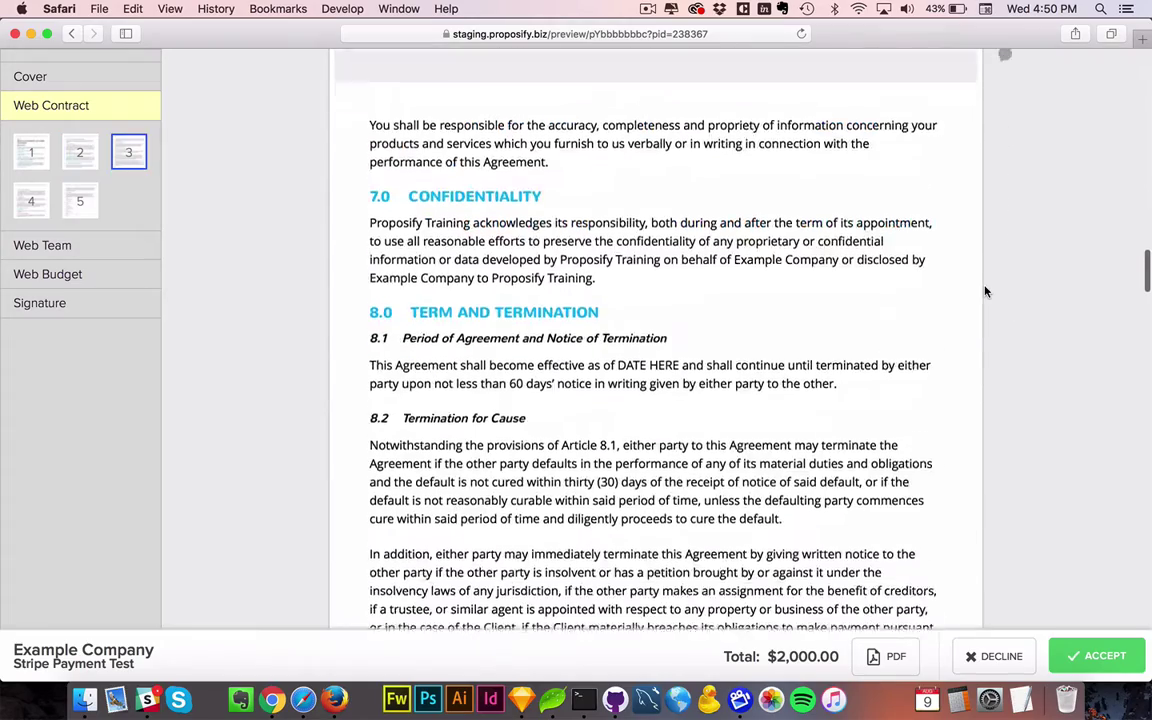
{"action": "scroll", "coordinate": [986, 292], "scroll_direction": "down", "scroll_amount": 15}
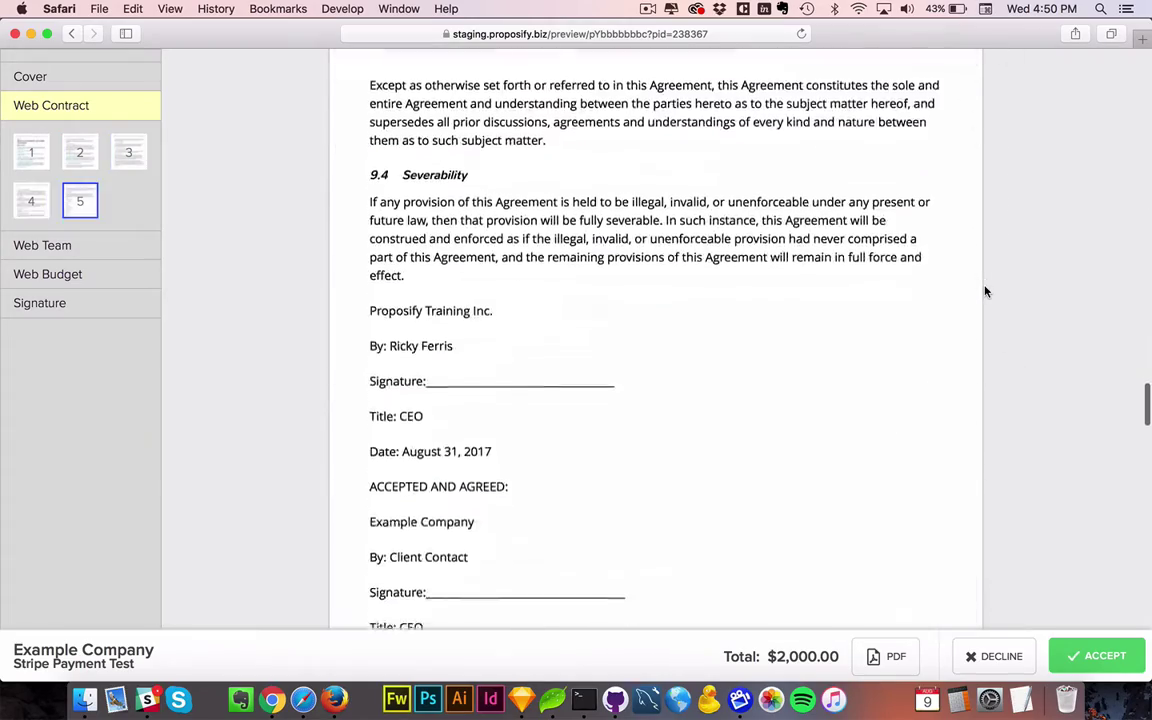
{"action": "scroll", "coordinate": [986, 292], "scroll_direction": "down", "scroll_amount": 15}
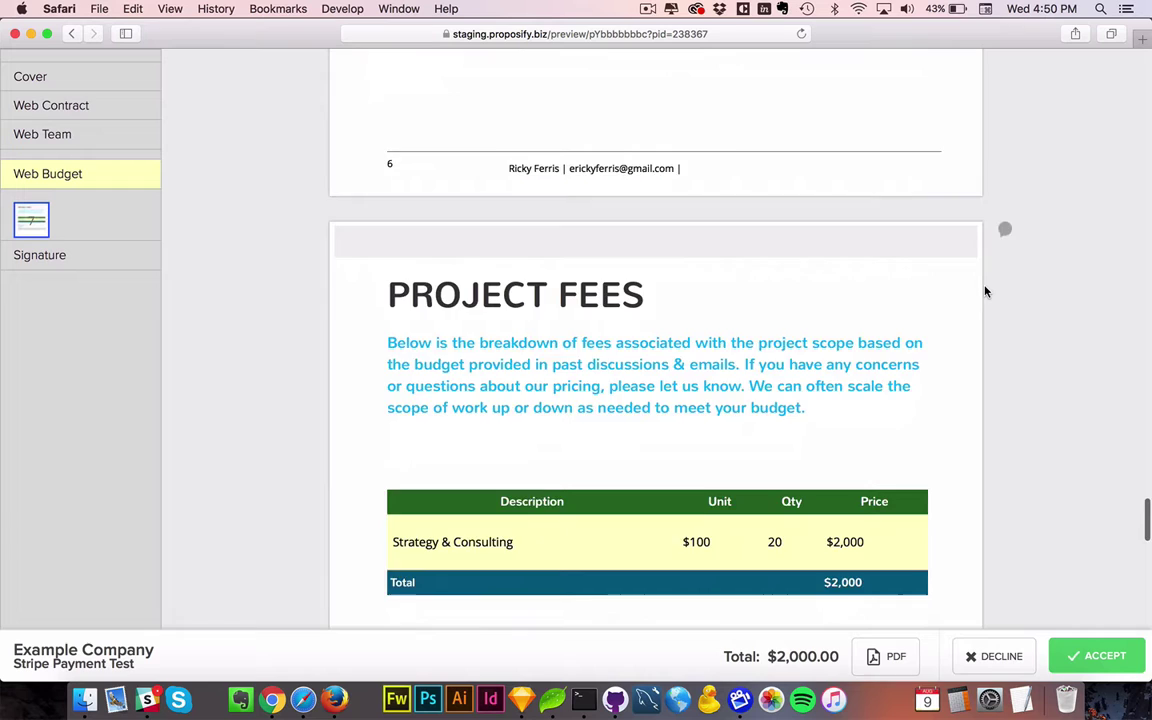
{"action": "scroll", "coordinate": [985, 291], "scroll_direction": "down", "scroll_amount": 5}
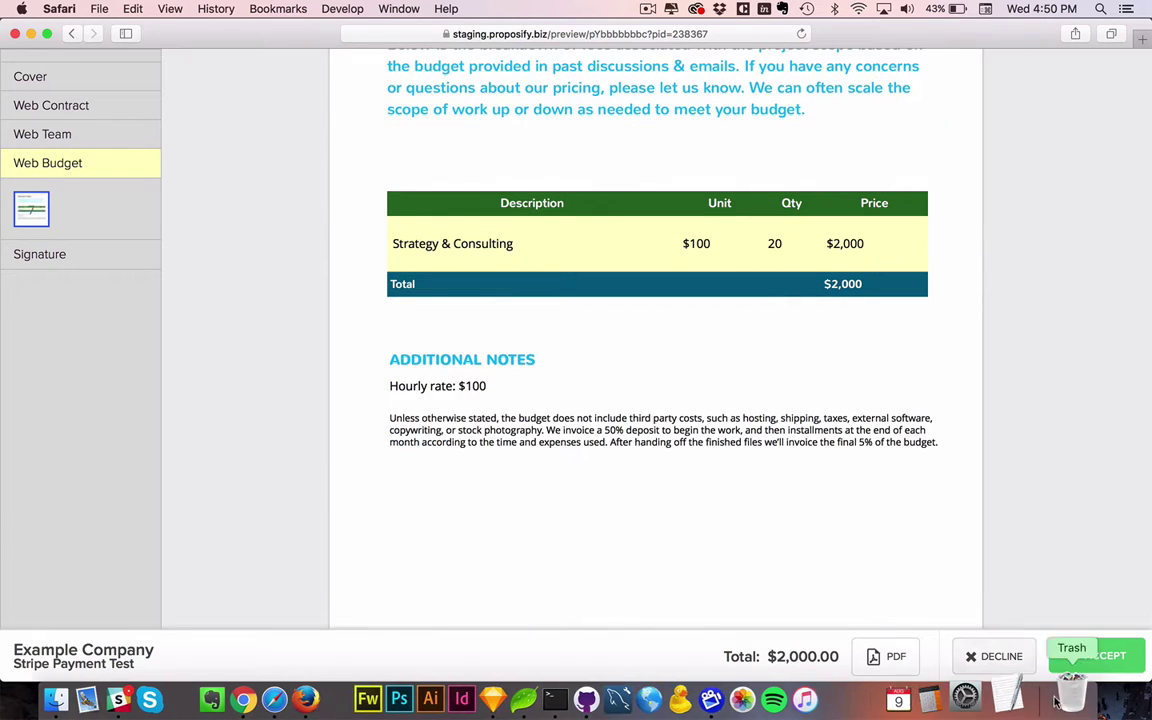
{"action": "left_click", "coordinate": [1092, 655]}
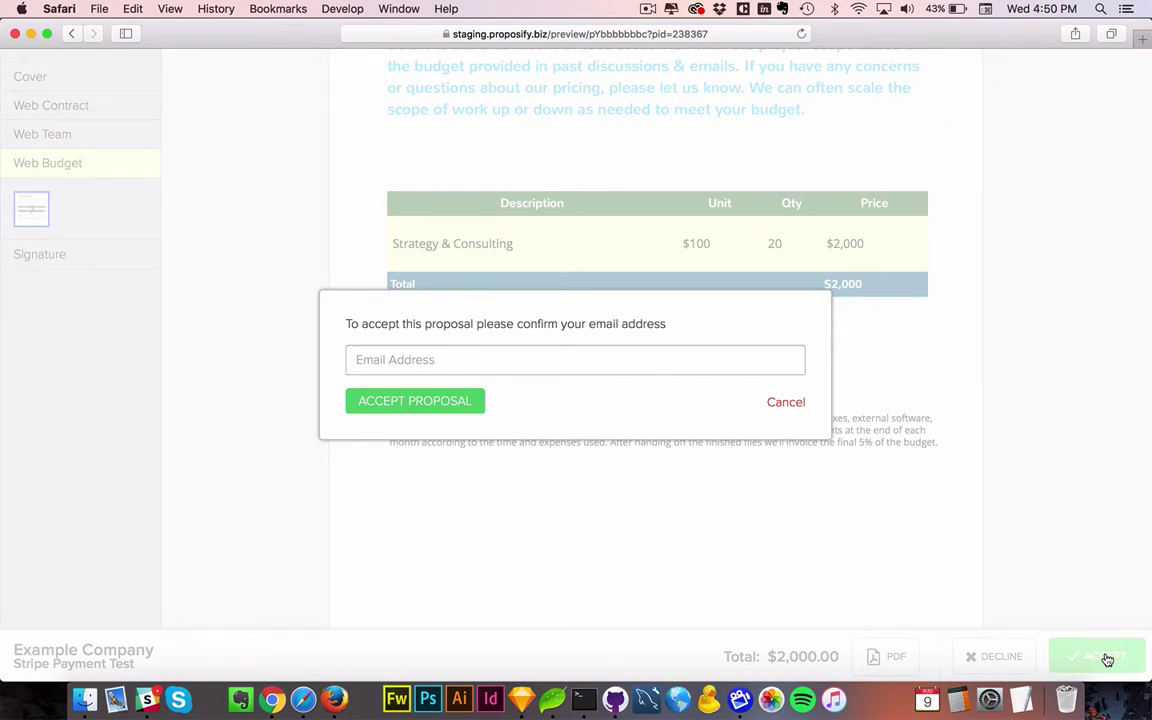
{"action": "left_click", "coordinate": [439, 369]}
{"action": "type", "text": "john@example.com"}
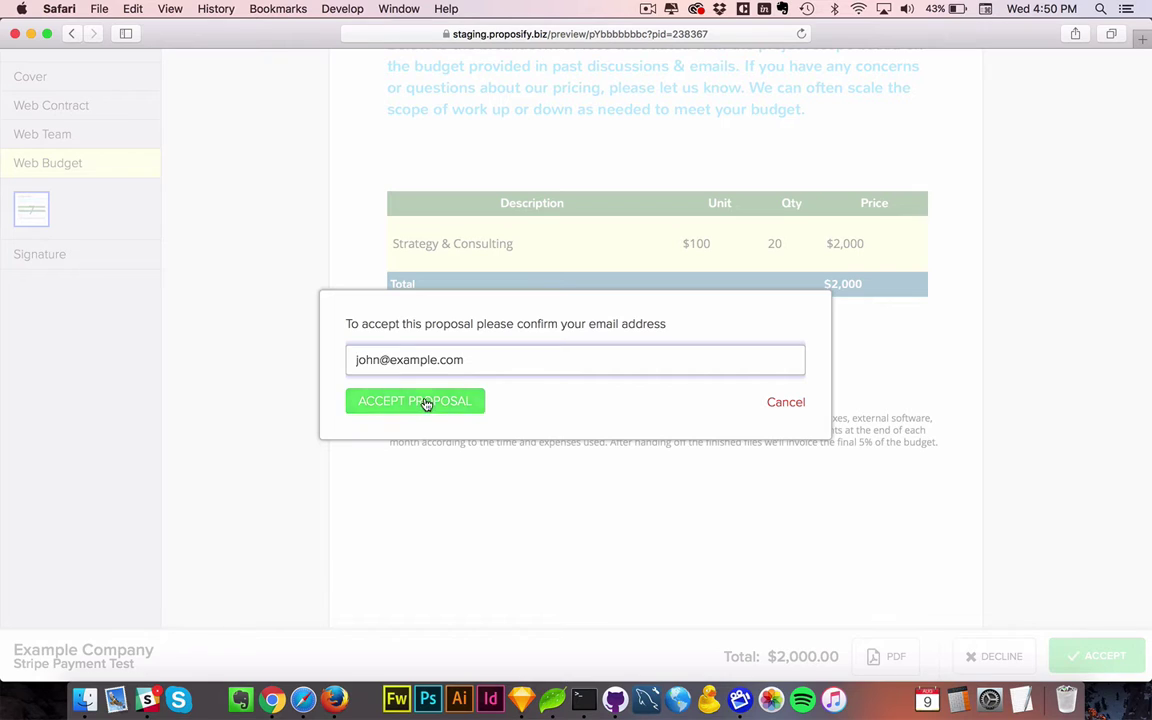
{"action": "left_click", "coordinate": [424, 400]}
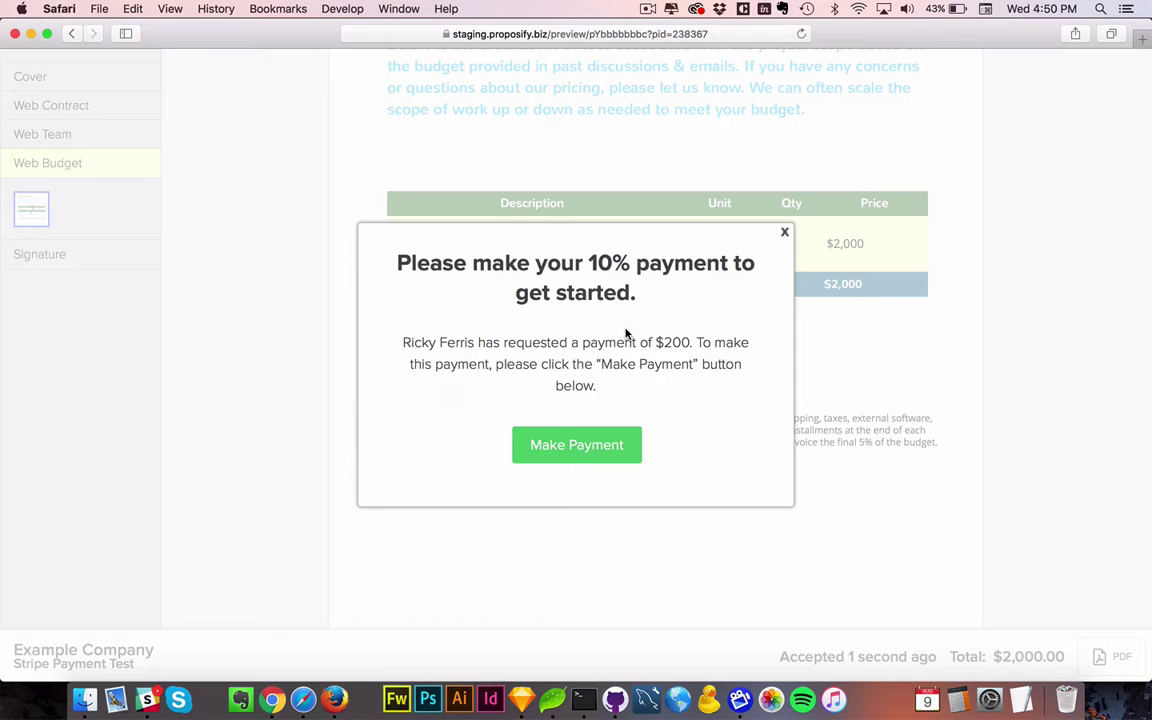
{"action": "left_click", "coordinate": [578, 451]}
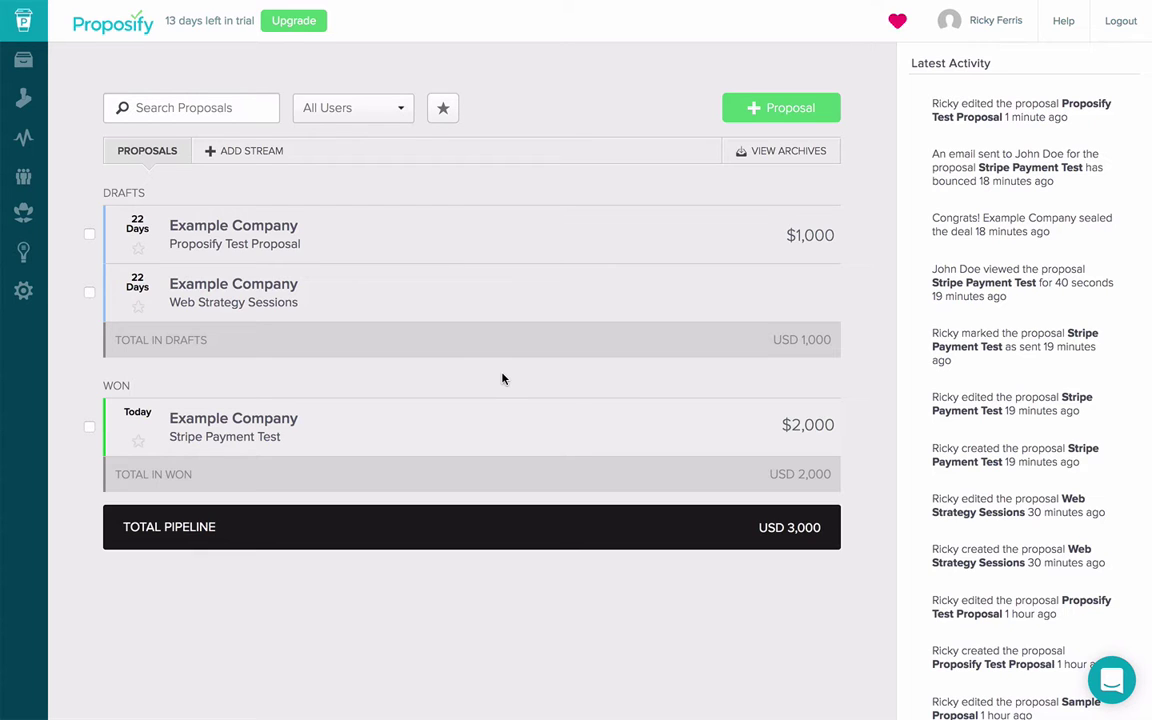
Step: Allow Stripe payment on the draft Proposify Test Proposal, request 25% of its total, update the settings, and return to its snapshot
{"action": "mouse_move", "coordinate": [481, 229]}
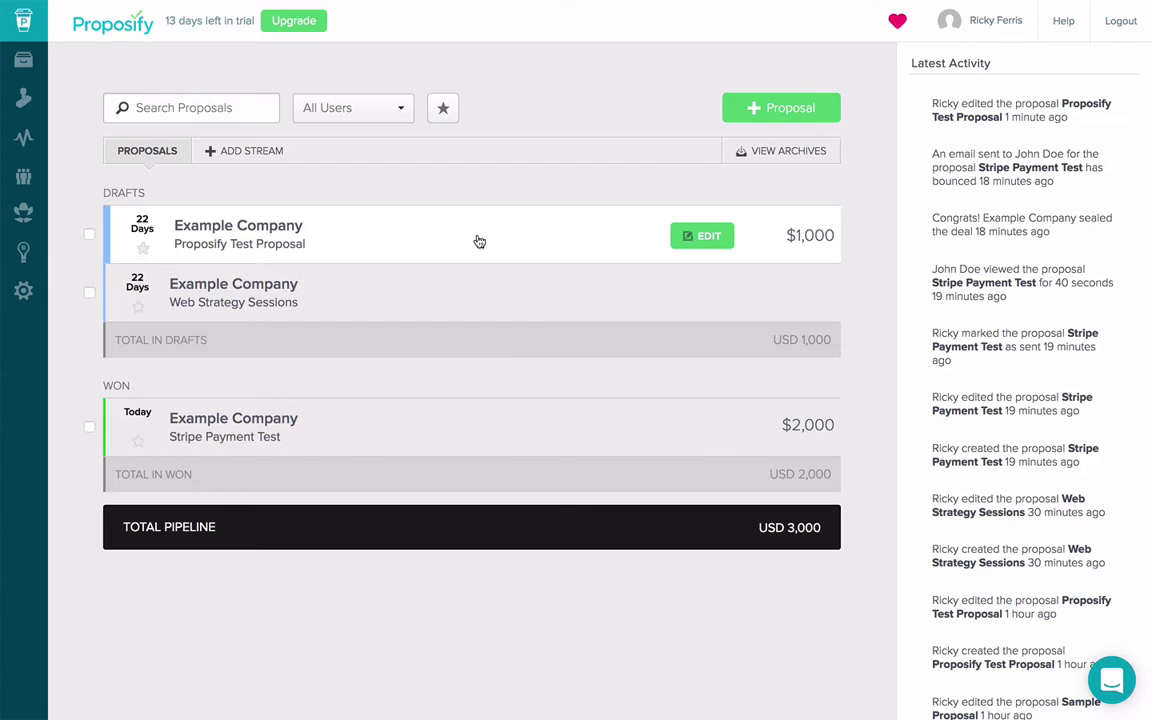
{"action": "left_click", "coordinate": [479, 242]}
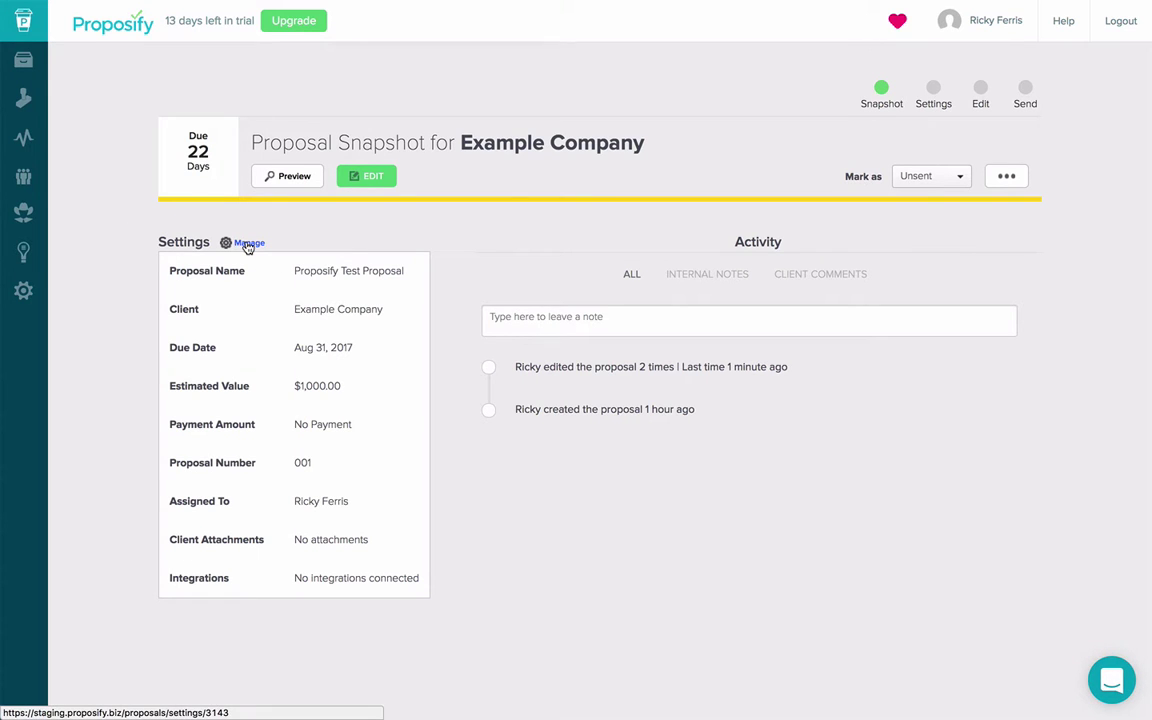
{"action": "left_click", "coordinate": [248, 245]}
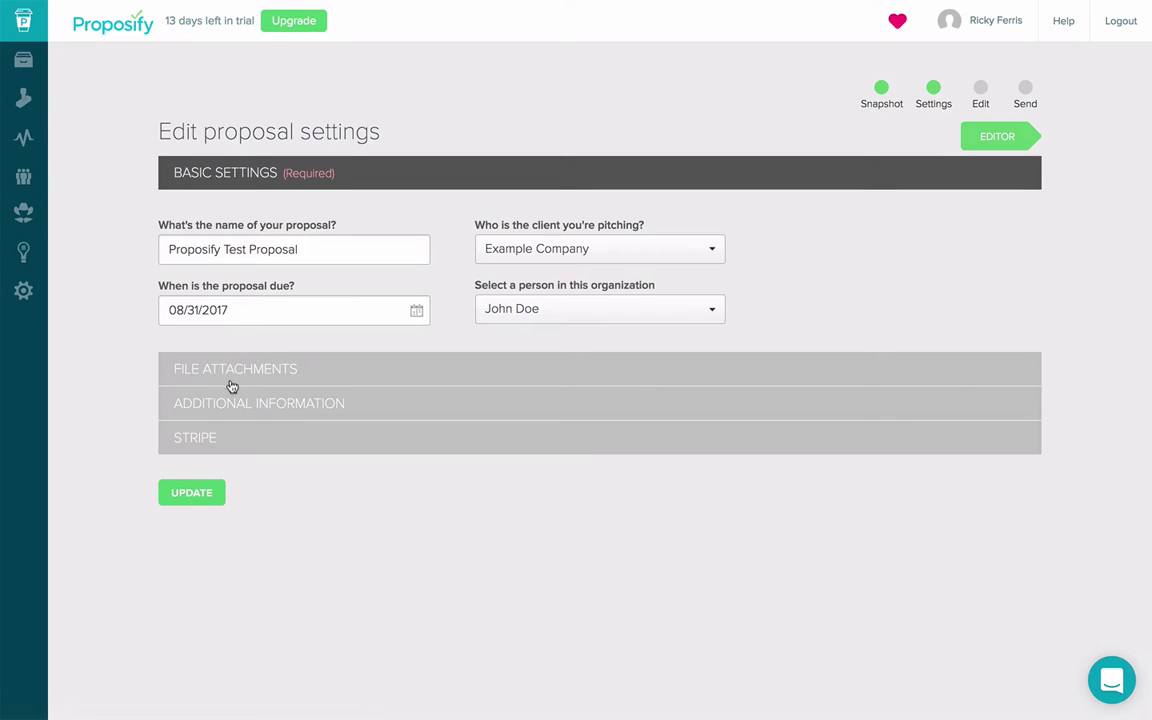
{"action": "left_click", "coordinate": [270, 446]}
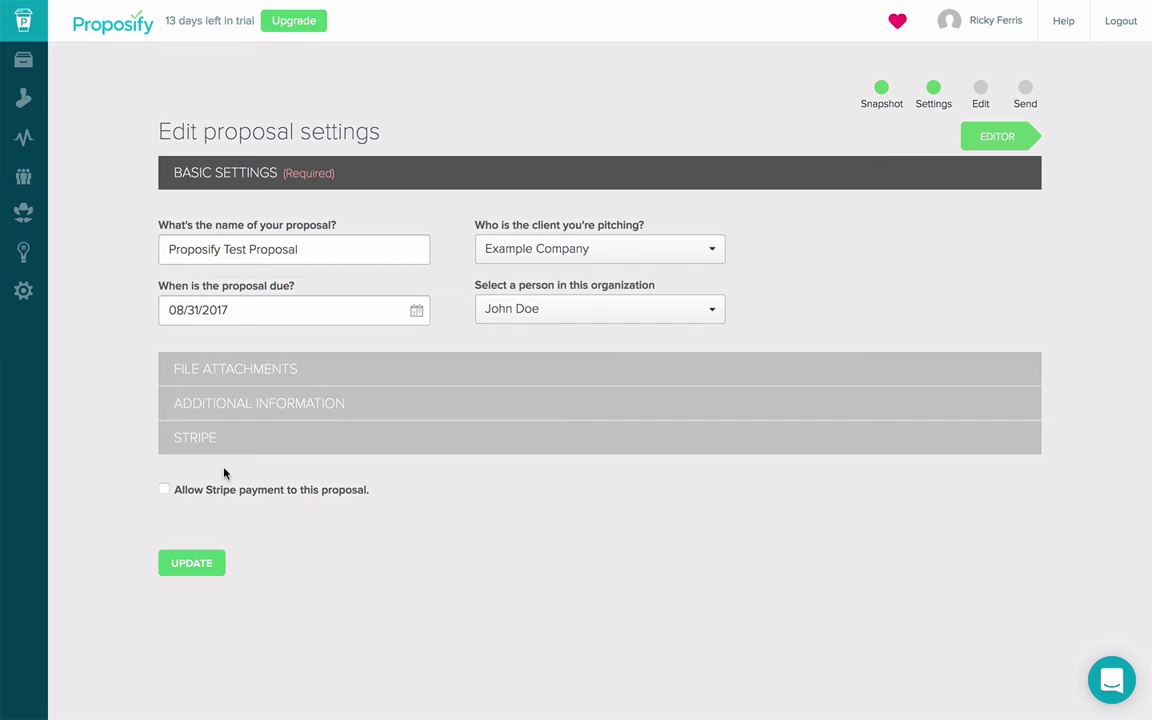
{"action": "left_click", "coordinate": [165, 490]}
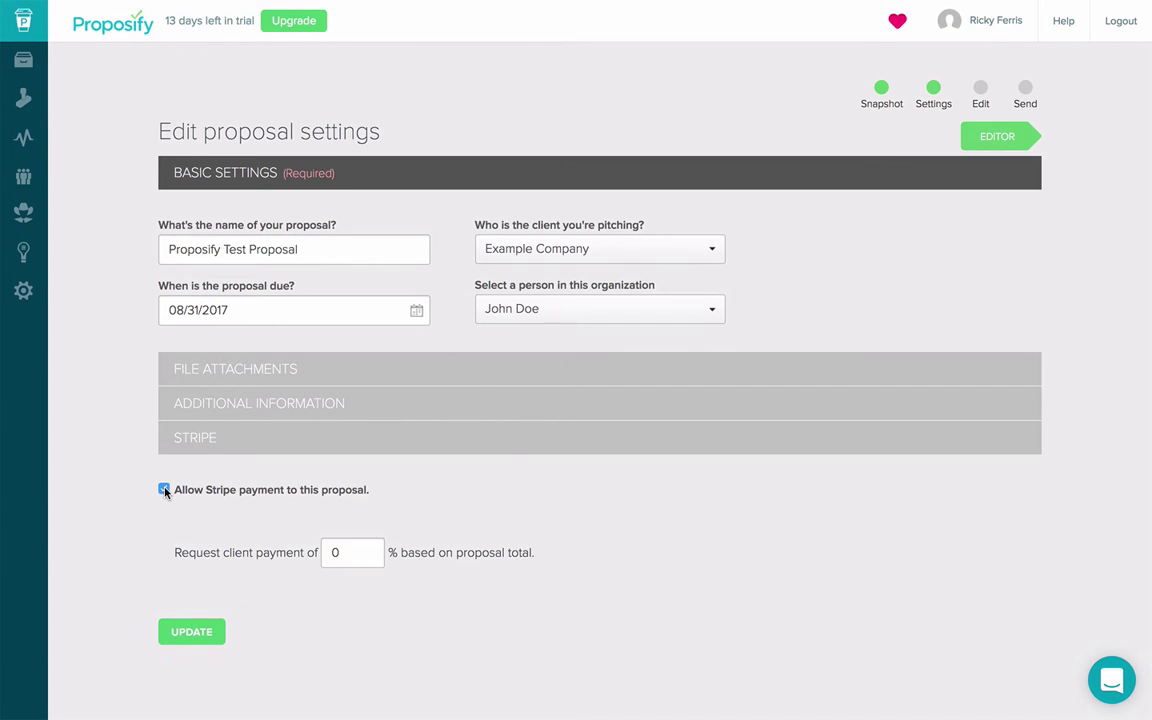
{"action": "double_click", "coordinate": [335, 552]}
{"action": "type", "text": "25"}
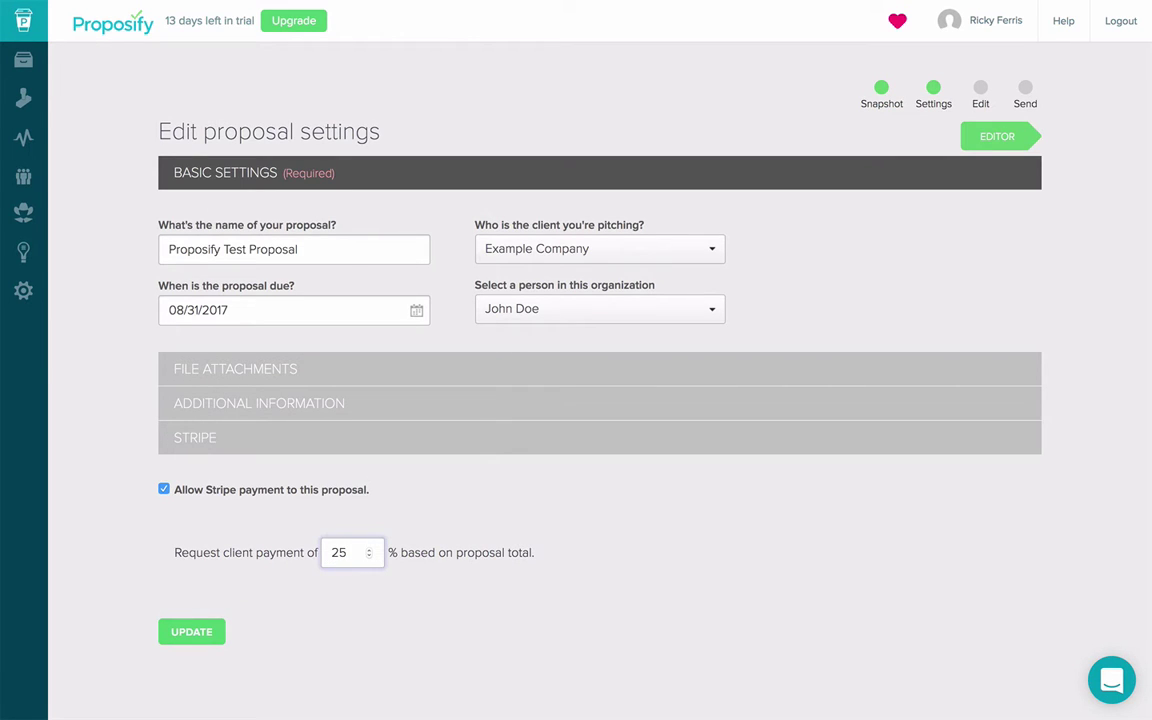
{"action": "left_click", "coordinate": [195, 634]}
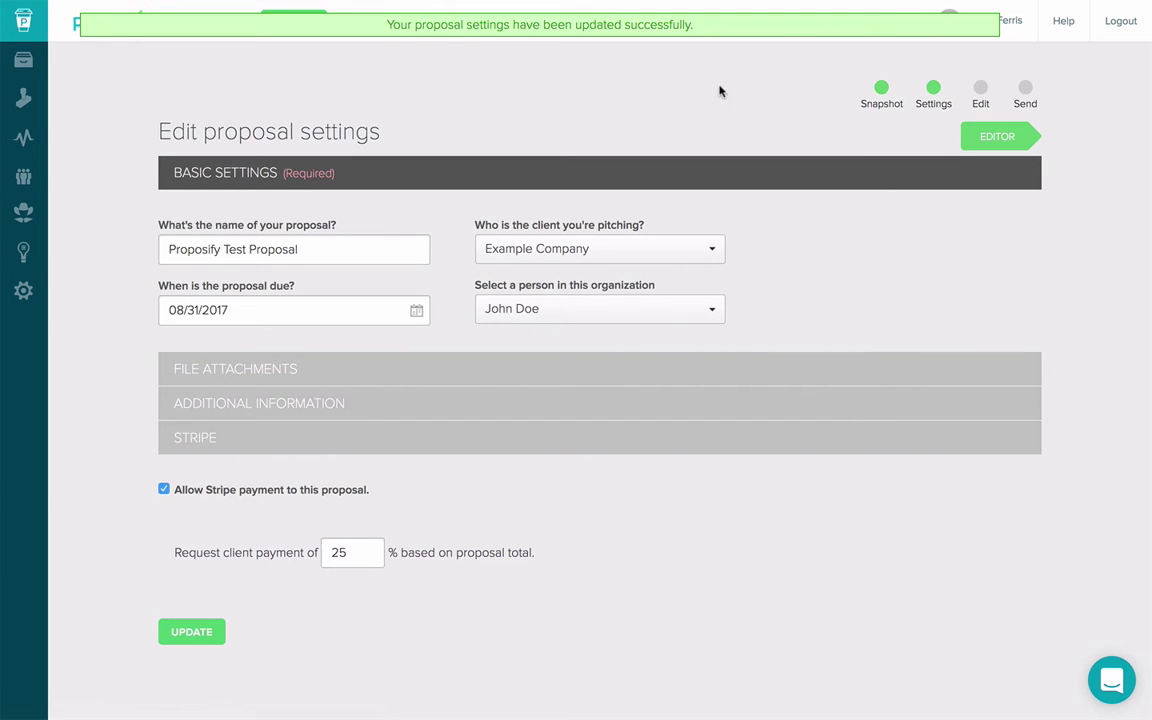
{"action": "left_click", "coordinate": [881, 94]}
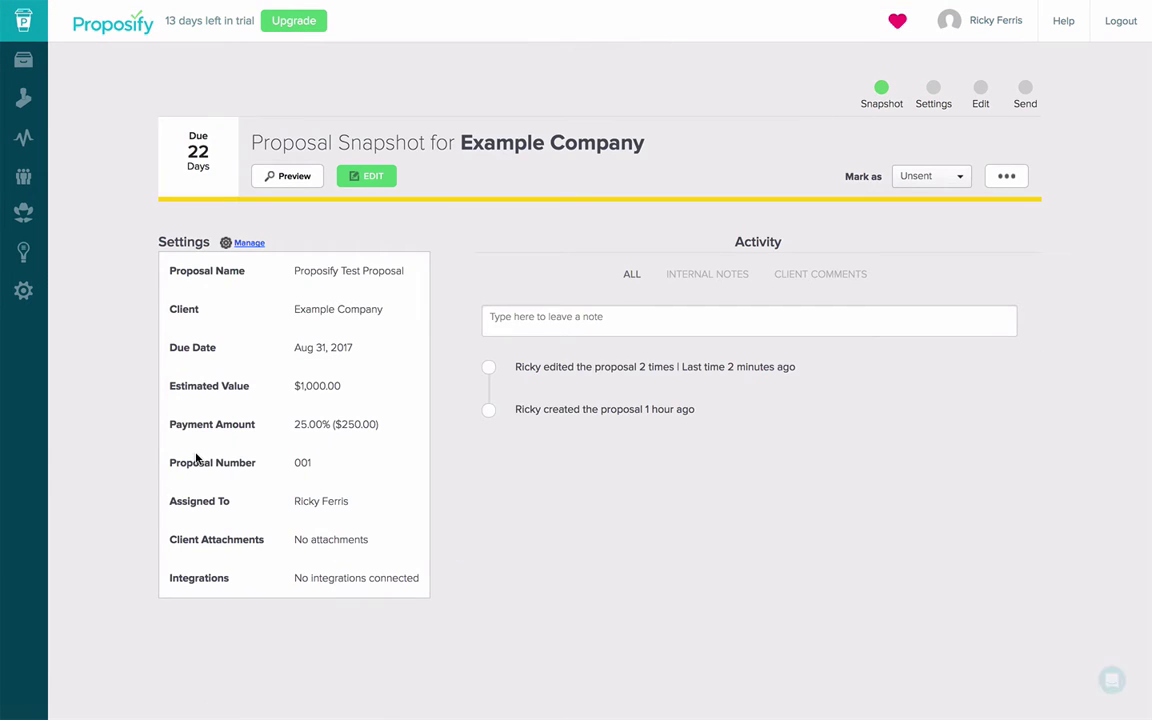